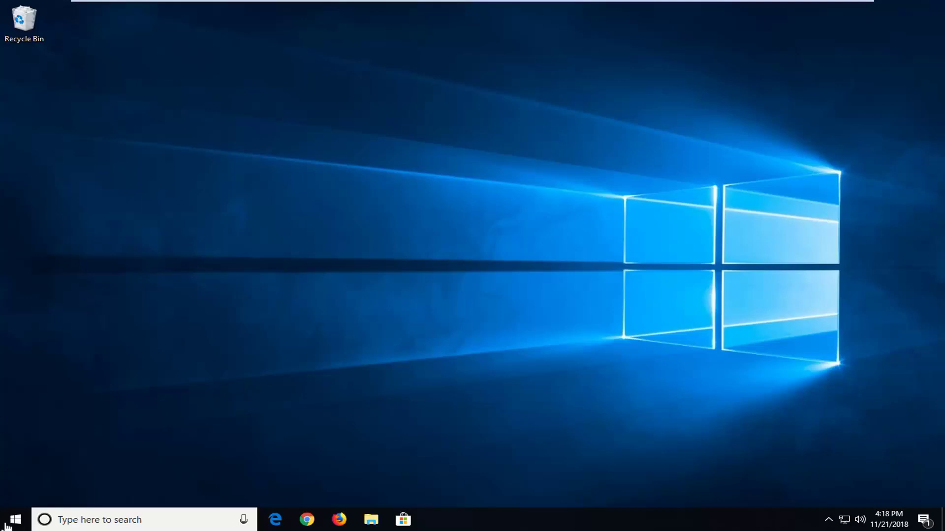
- Search the Start menu for regedit and run it as administrator, approving the UAC prompt
click(11, 527)
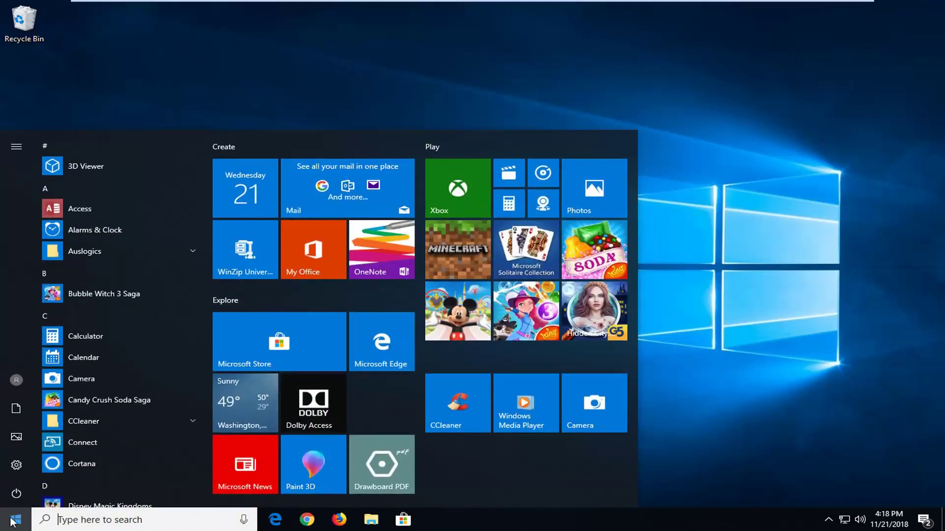
text(rwege)
key(BackSpace)
key(BackSpace)
key(BackSpace)
key(BackSpace)
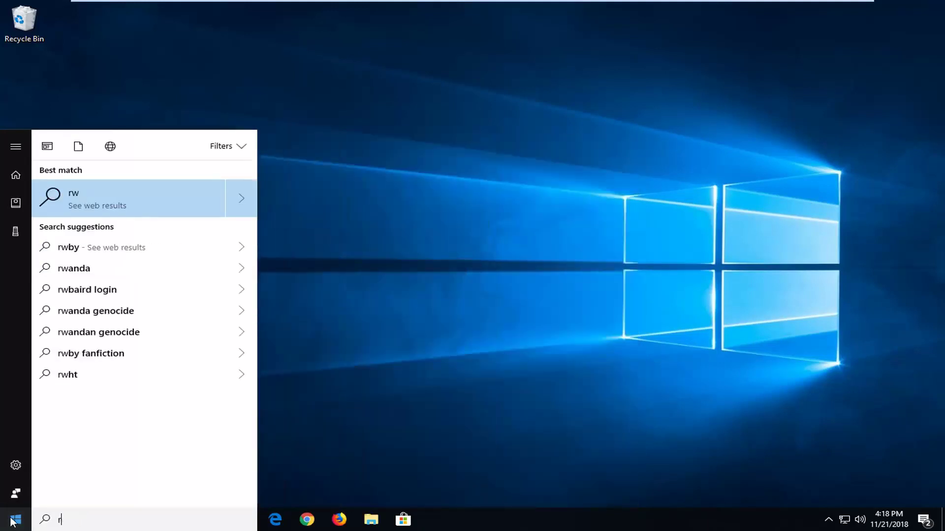
text(egedit)
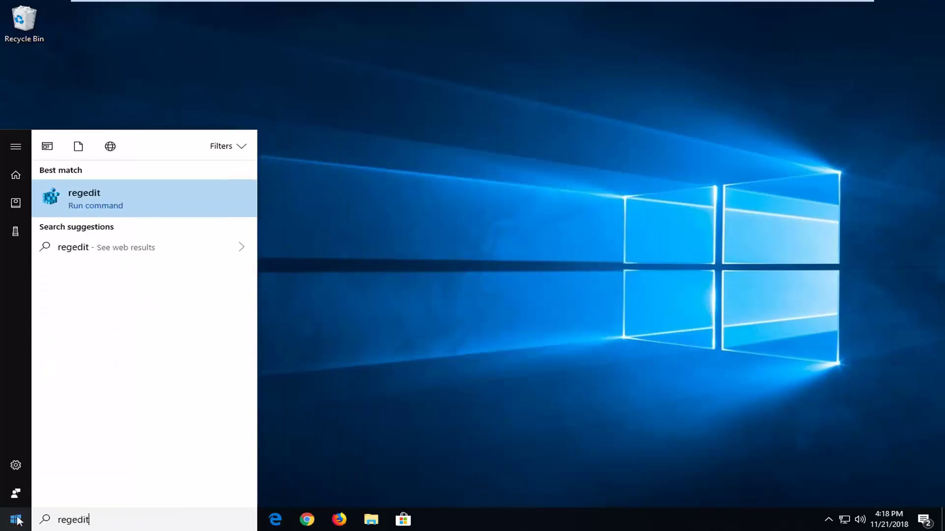
right_click(111, 196)
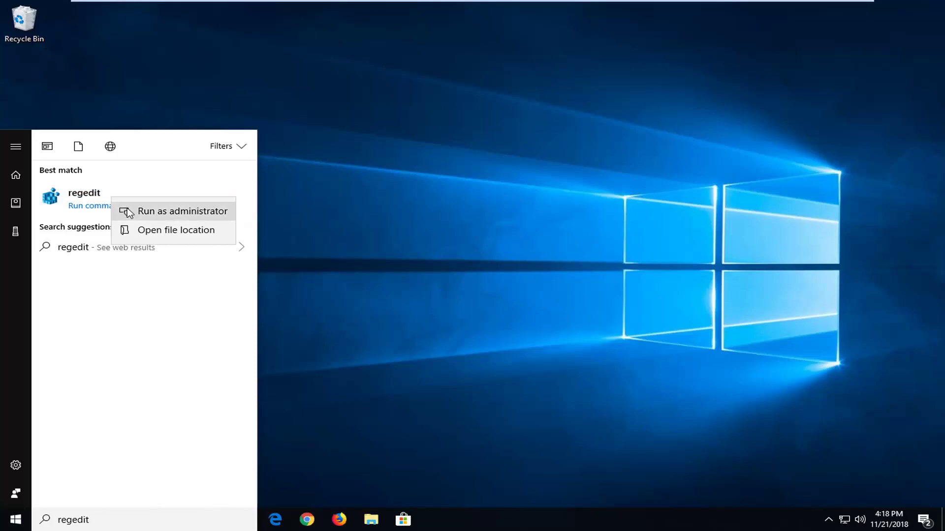
click(126, 211)
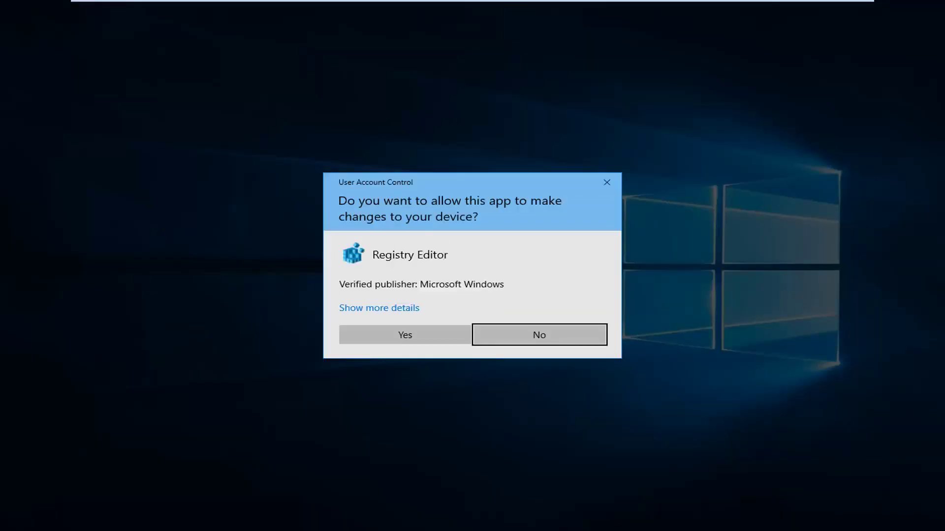
click(403, 331)
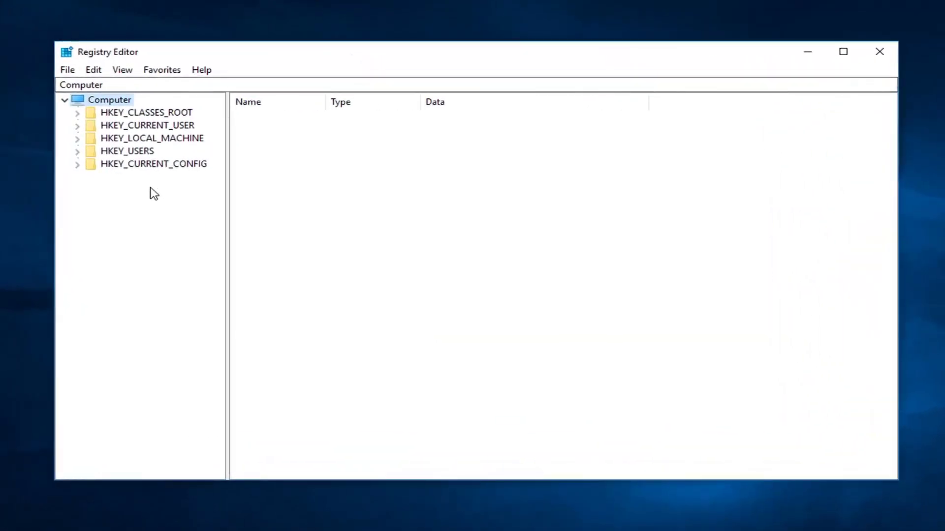
- Expand HKEY_LOCAL_MACHINE and SOFTWARE, widening the key tree so full names show
click(130, 140)
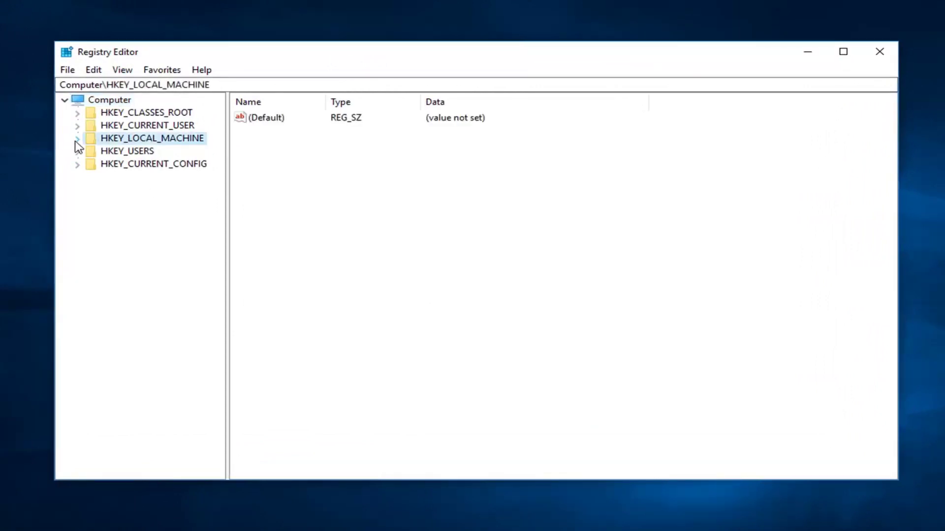
click(78, 139)
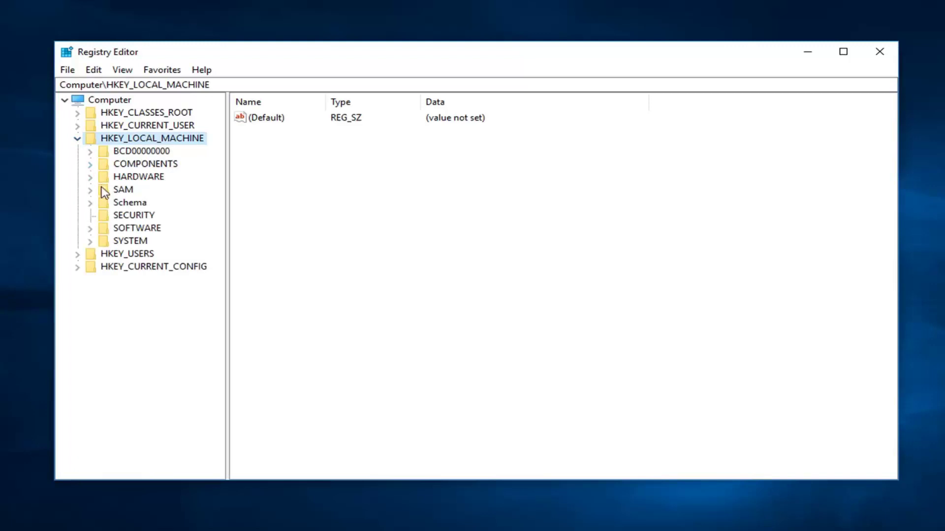
click(91, 227)
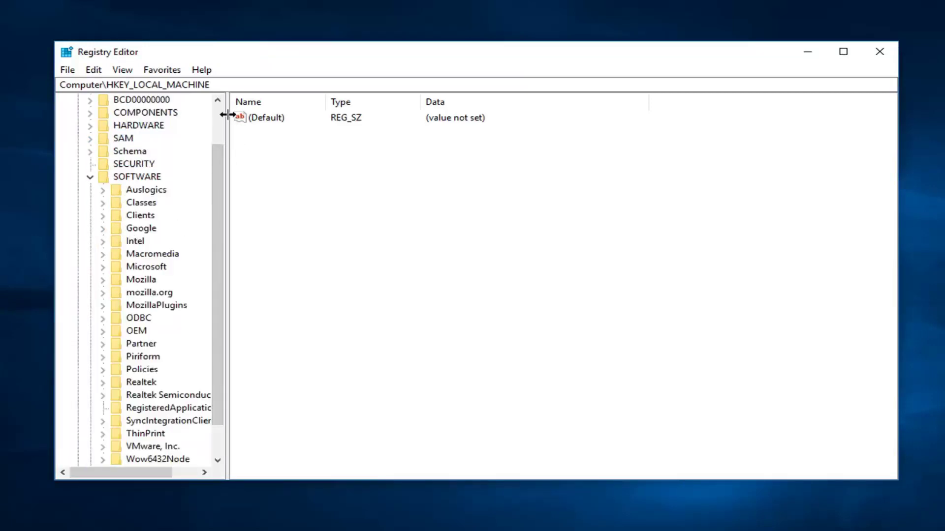
drag(227, 116, 316, 117)
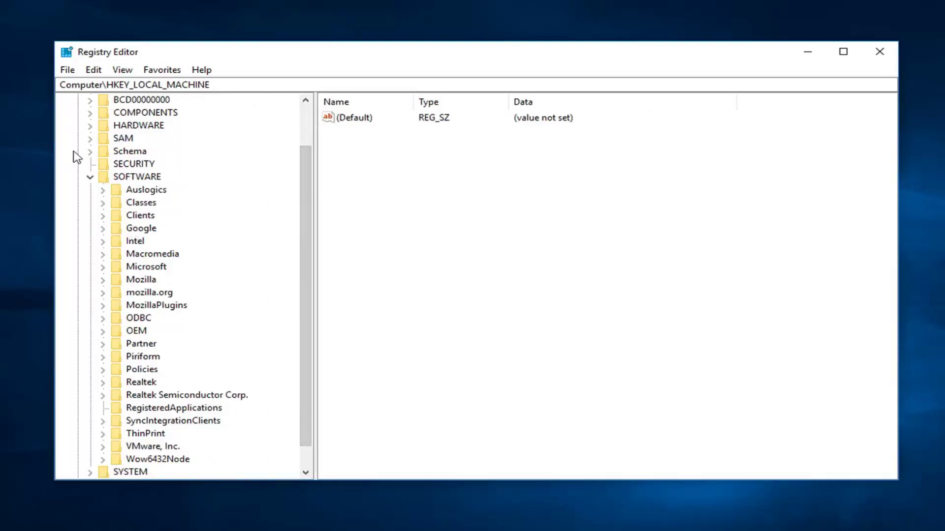
scroll(94, 158, up, 2)
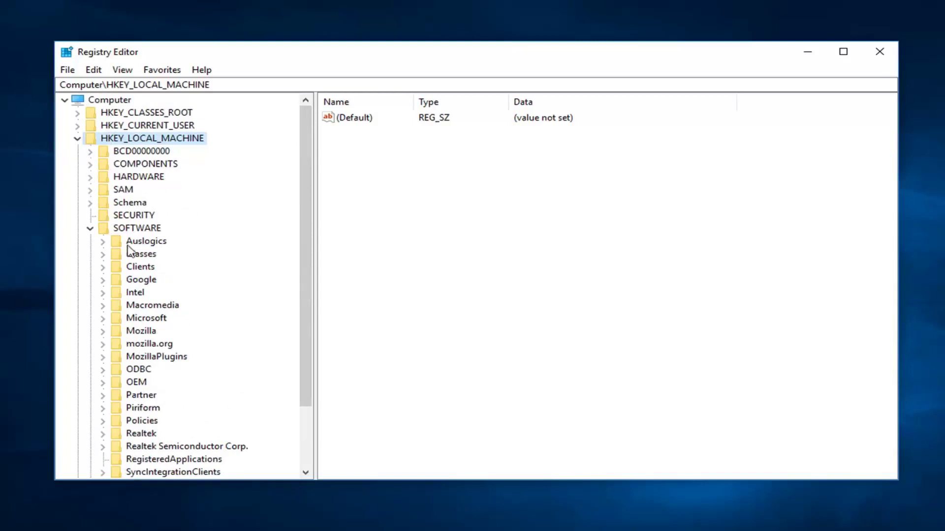
scroll(126, 249, down, 2)
- Expand Policies > Microsoft > Windows and select the System key
click(104, 343)
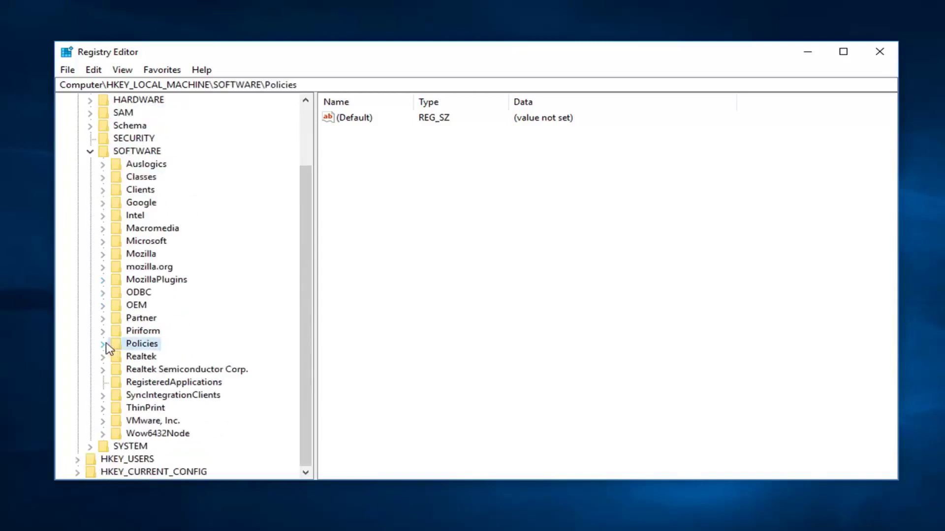
click(102, 344)
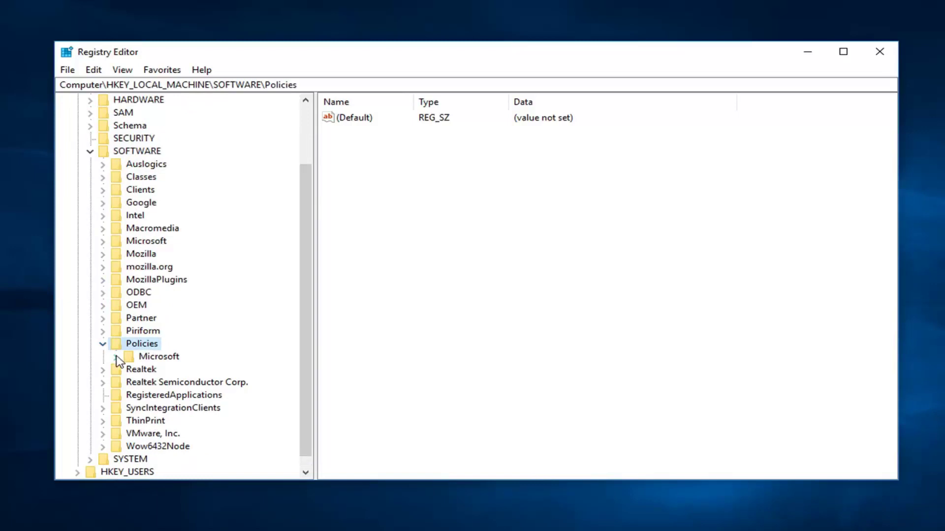
click(116, 356)
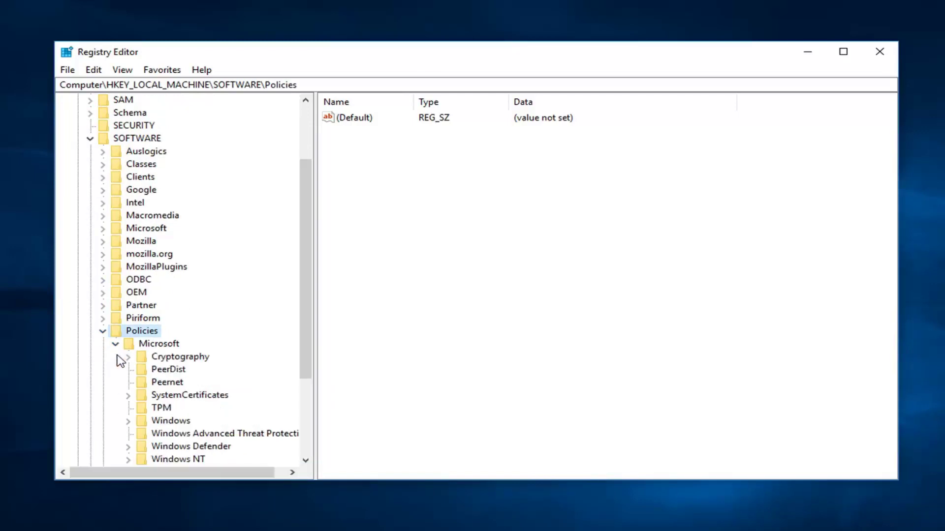
scroll(123, 362, down, 2)
click(129, 344)
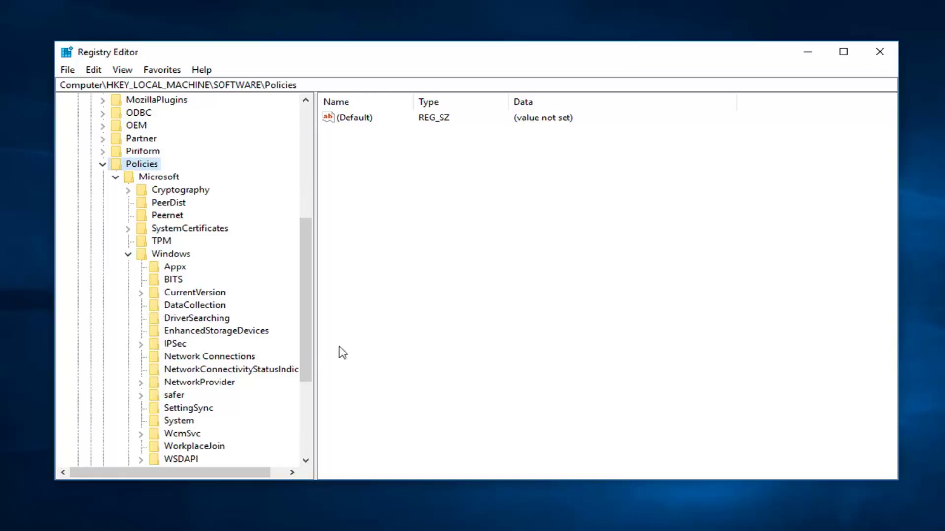
scroll(177, 407, down, 2)
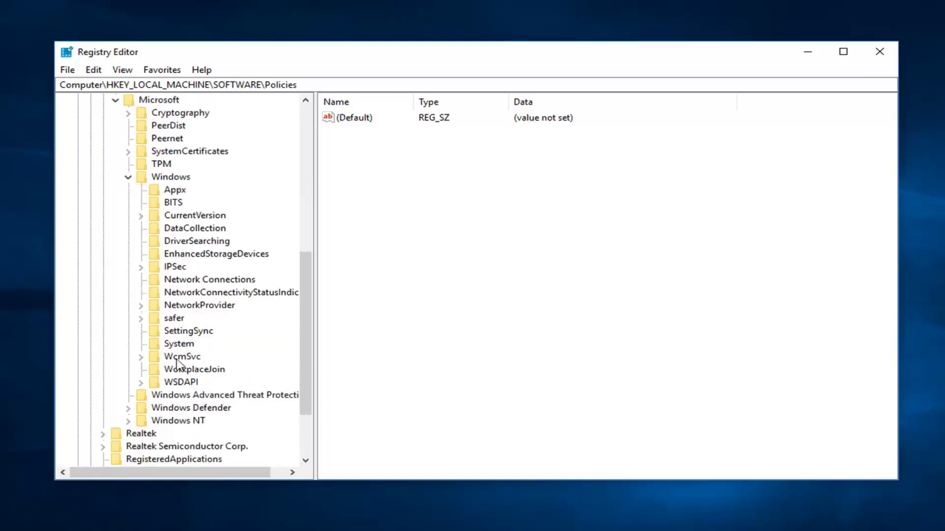
click(183, 345)
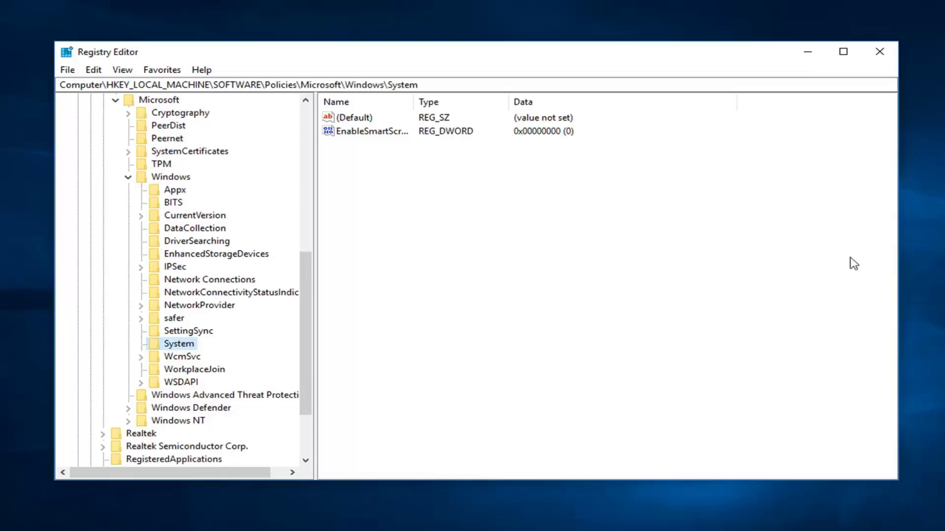
- Create a new DWORD (32-bit) value named AllowDomainPINLogon in the System key
click(358, 172)
right_click(375, 173)
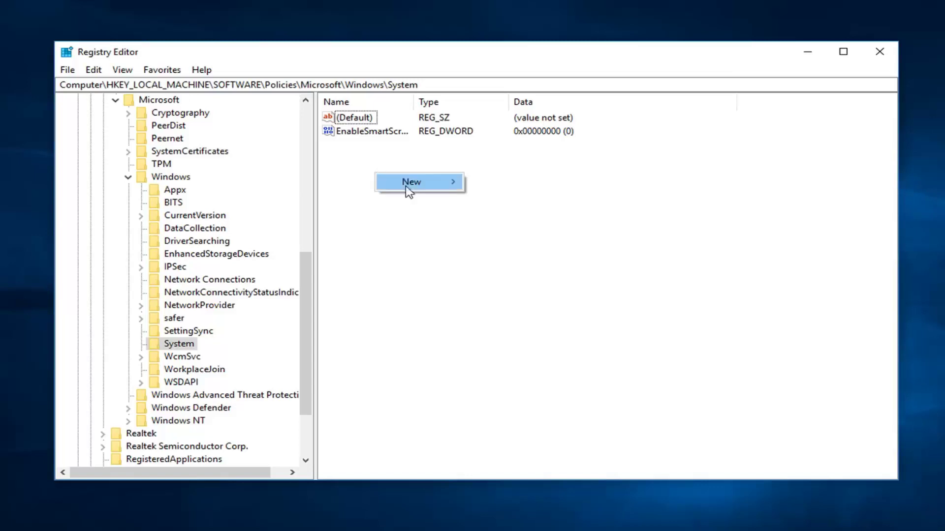
mouse_move(412, 187)
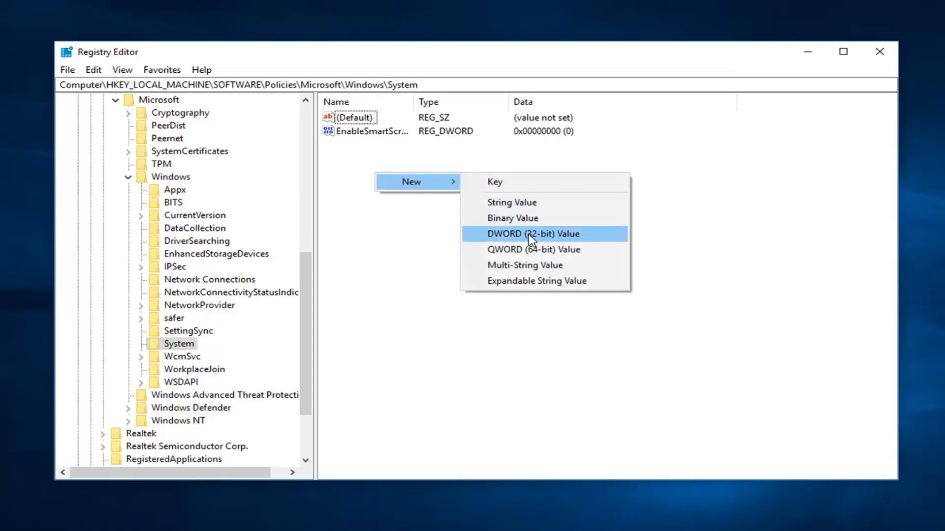
click(553, 235)
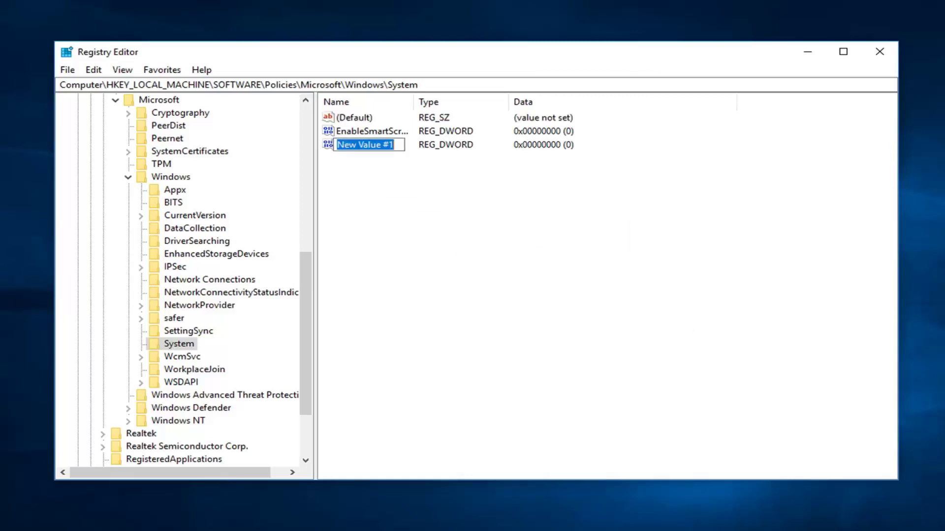
text(Allow)
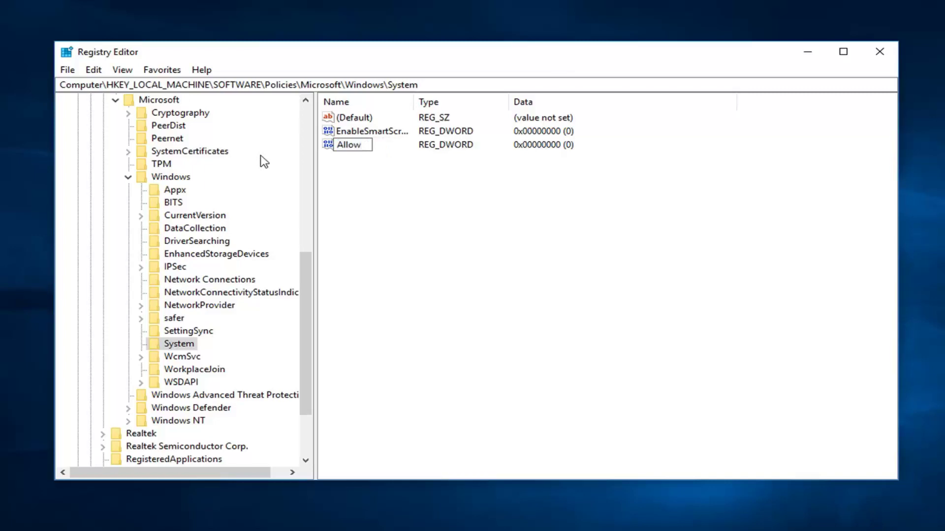
text(Domain)
text(PIN)
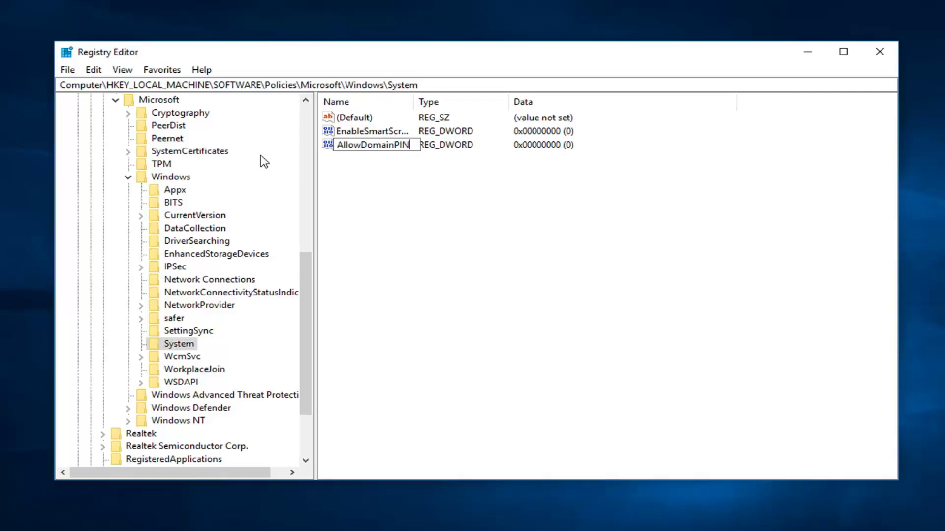
text(Logon)
key(Return)
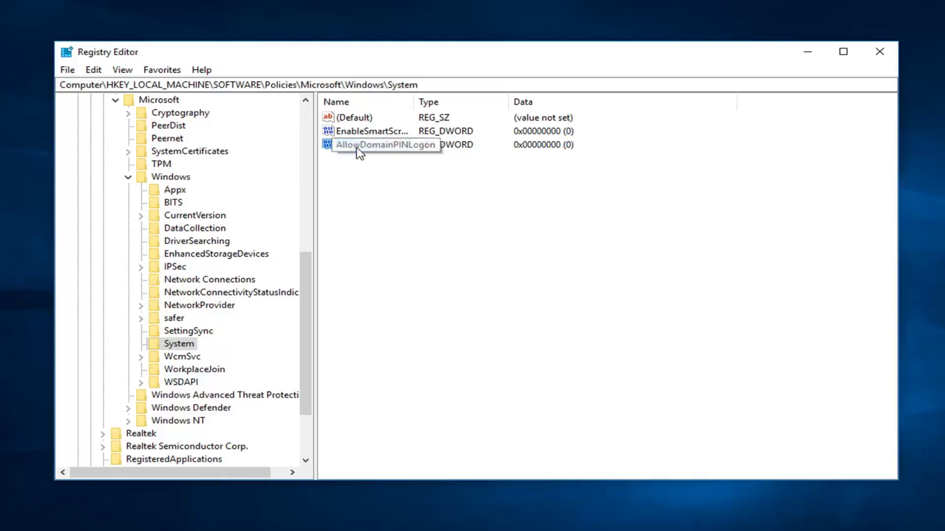
- Change AllowDomainPINLogon's value data from 0 to 1
double_click(359, 152)
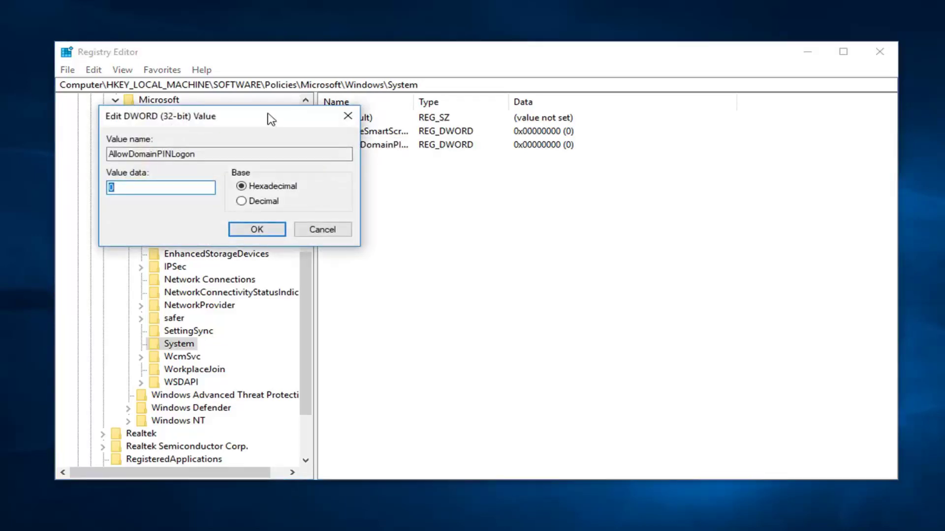
drag(248, 124, 488, 160)
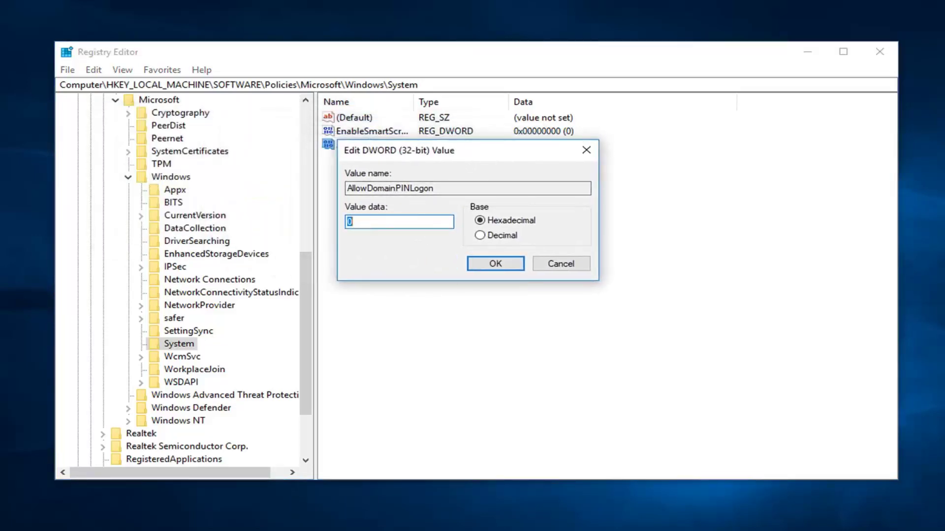
click(358, 222)
key(BackSpace)
text(1)
click(505, 264)
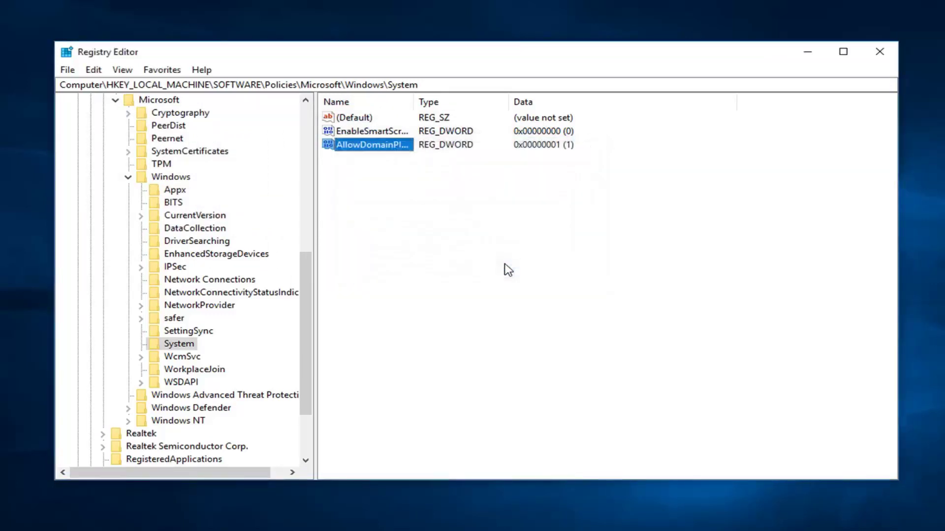
- Widen the Name column so AllowDomainPINLogon and EnableSmartScreen show in full, narrowing the key tree slightly
click(396, 209)
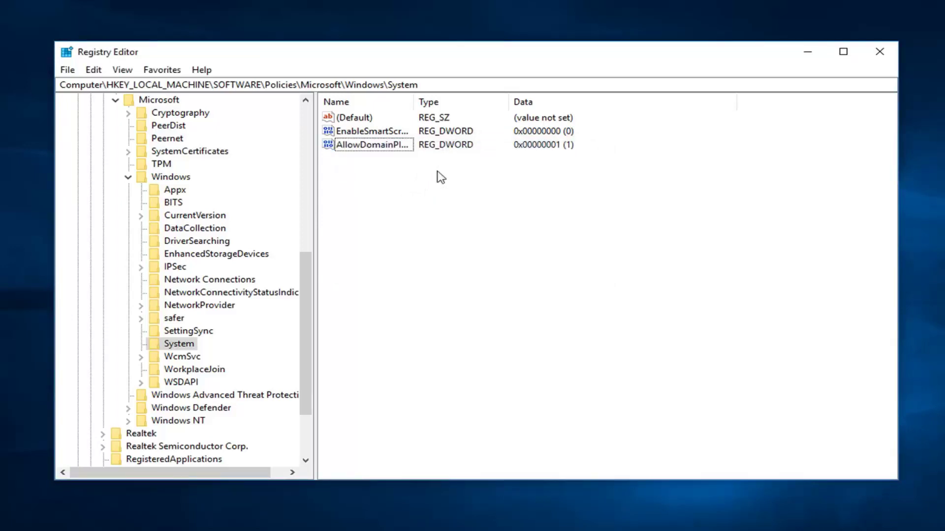
click(338, 147)
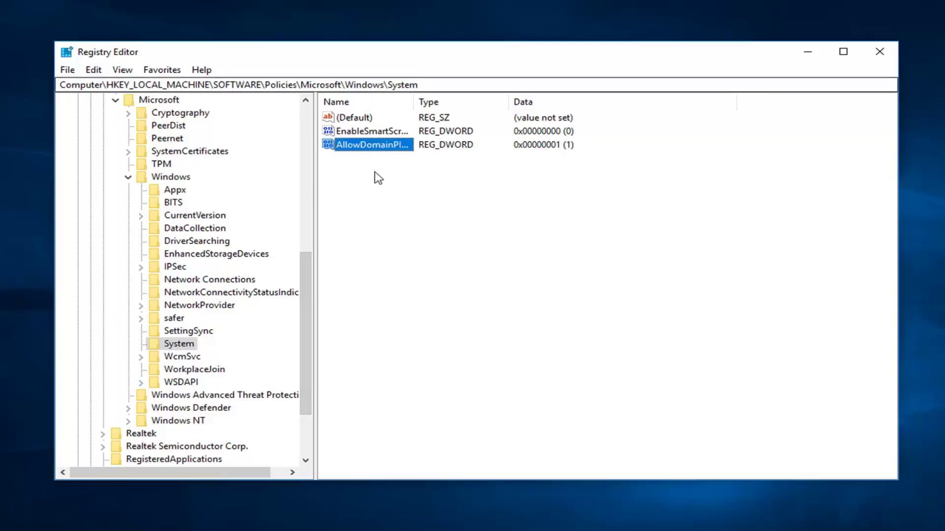
click(376, 147)
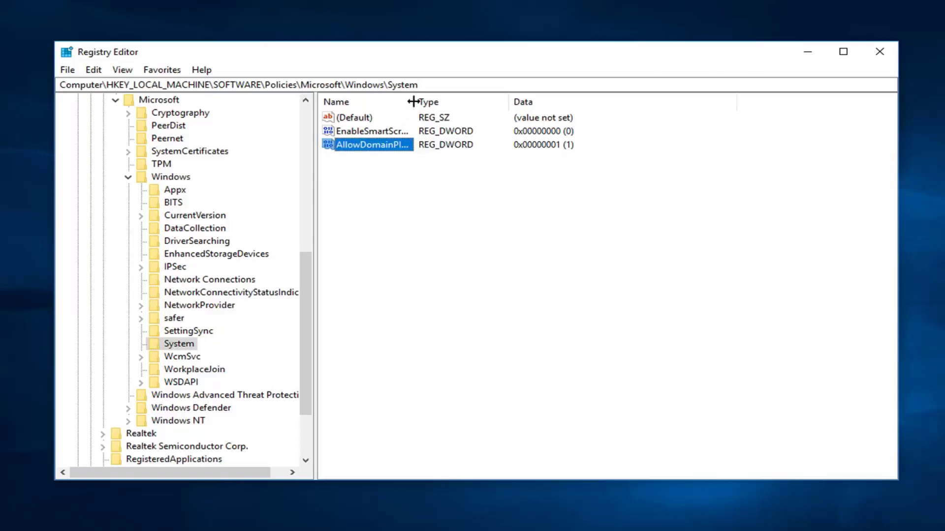
drag(413, 101, 475, 101)
click(386, 271)
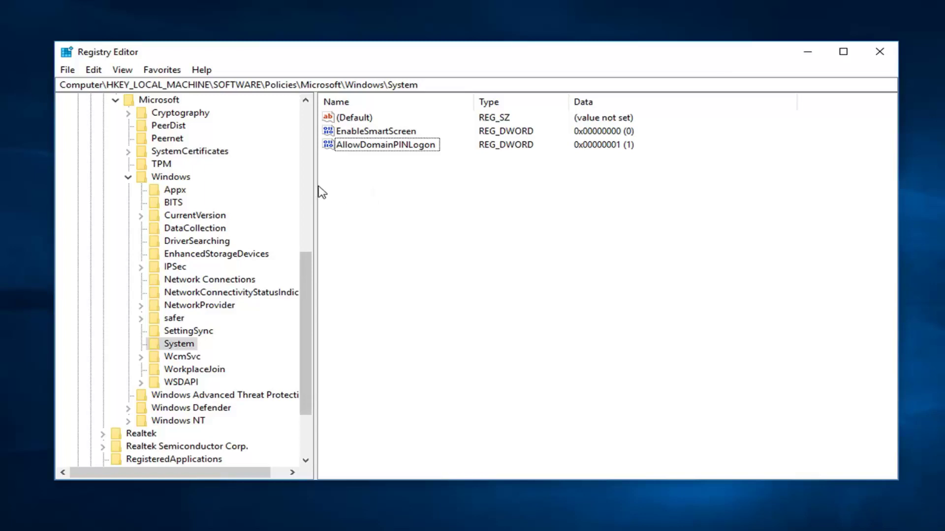
drag(316, 185, 302, 186)
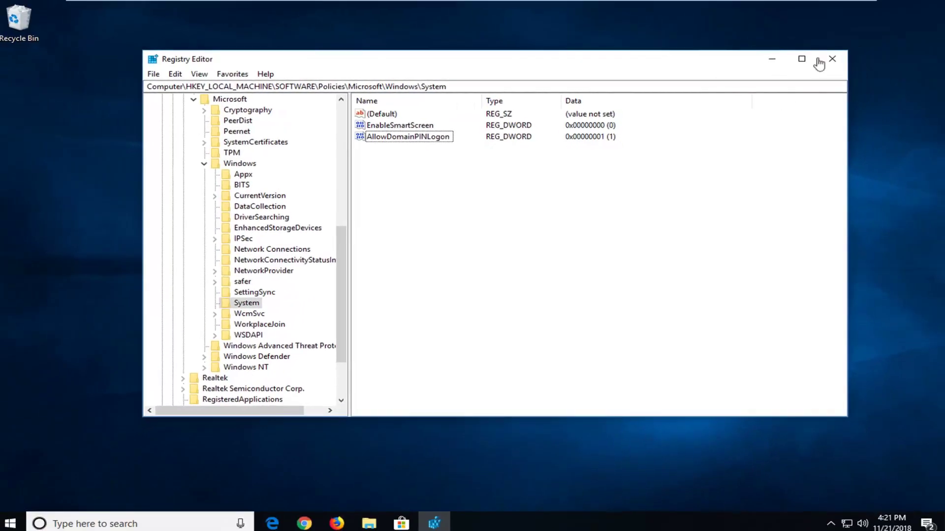
- Close Registry Editor and launch the Local Group Policy Editor from Start menu search
click(828, 59)
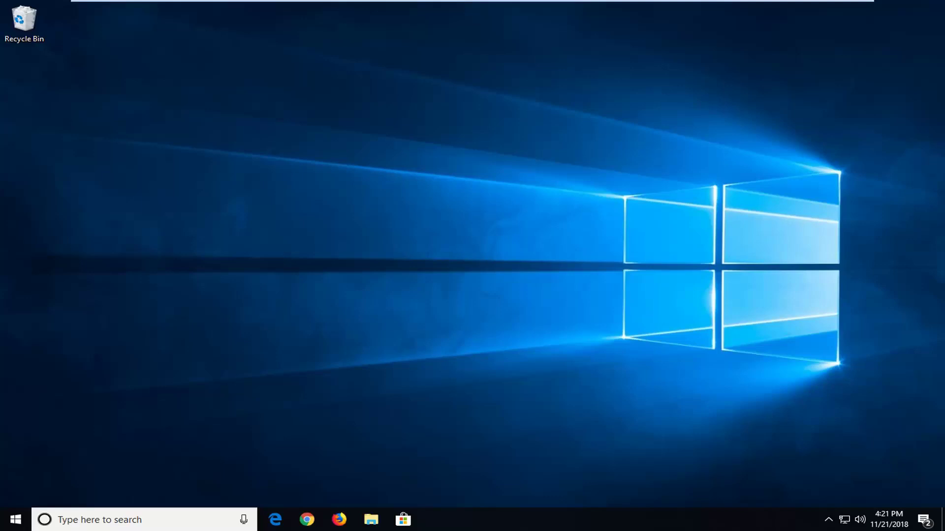
click(15, 521)
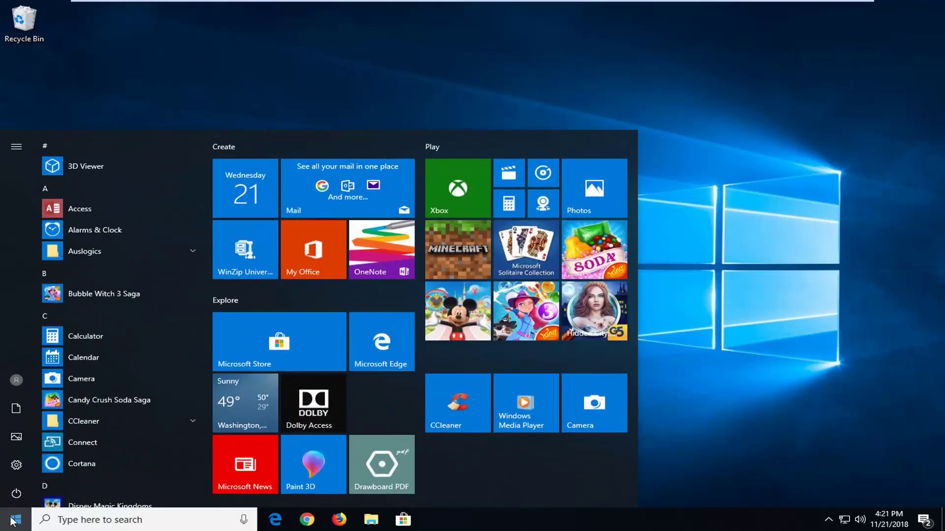
text(local gro)
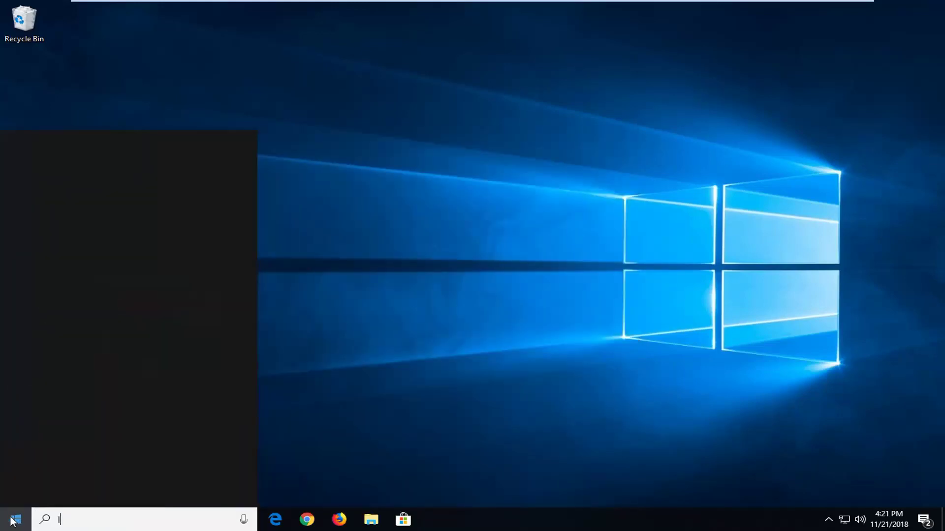
text(up policy)
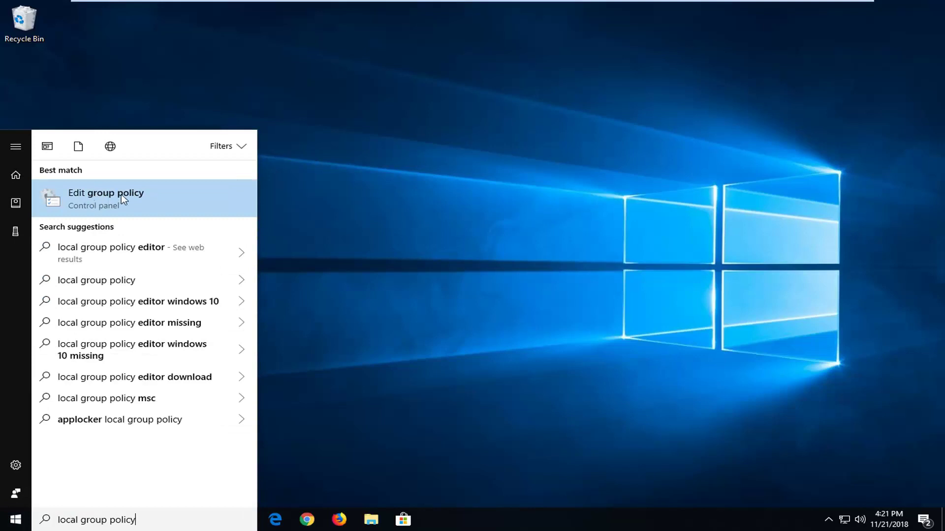
click(121, 194)
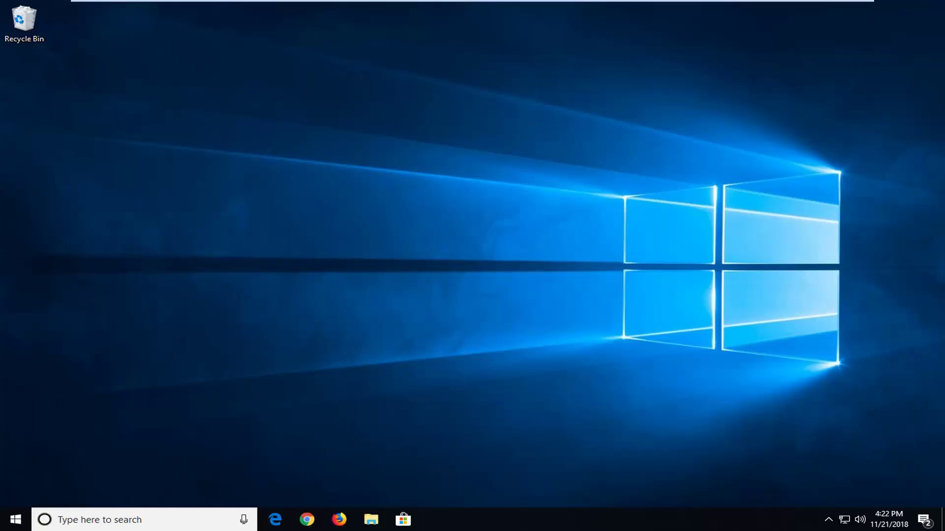
click(16, 527)
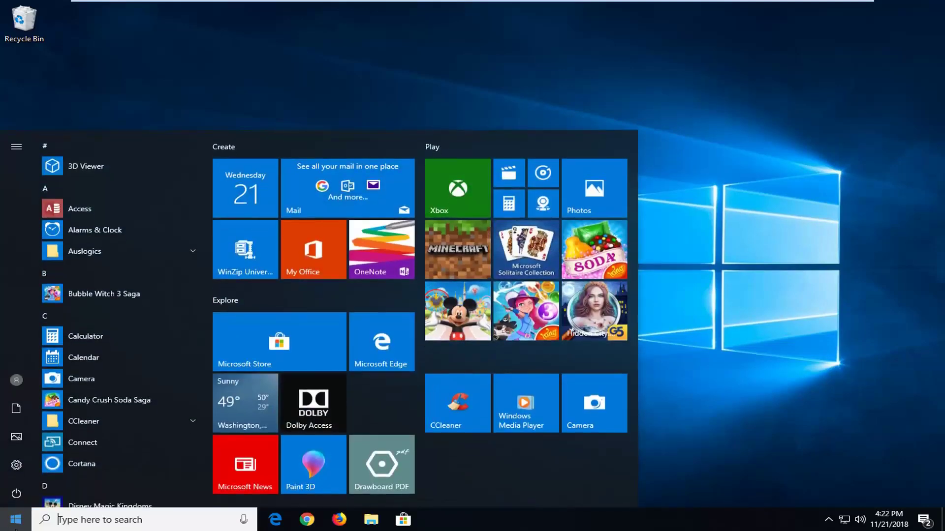
text(edit gro)
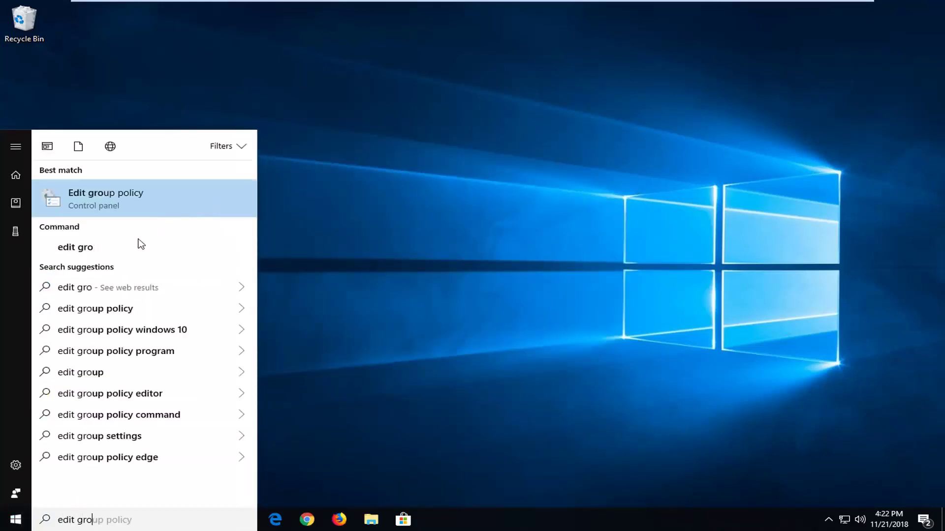
click(118, 203)
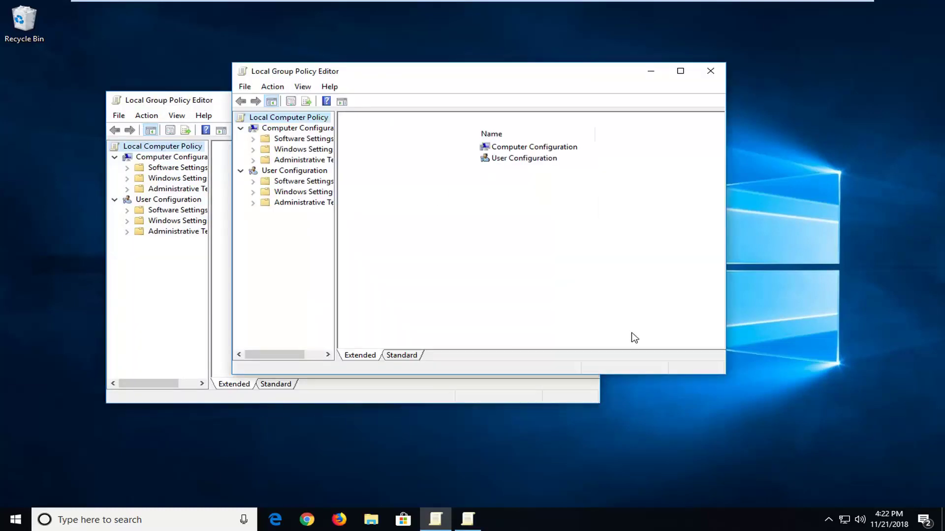
- Close the duplicate Group Policy Editor window, then reposition and enlarge the remaining one
click(710, 71)
drag(242, 100, 377, 72)
drag(733, 373, 840, 432)
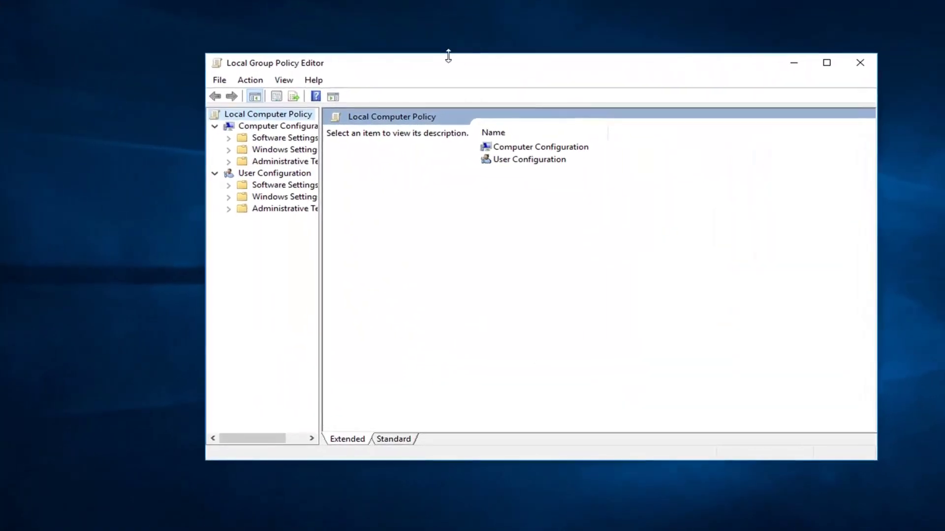
drag(320, 129, 395, 128)
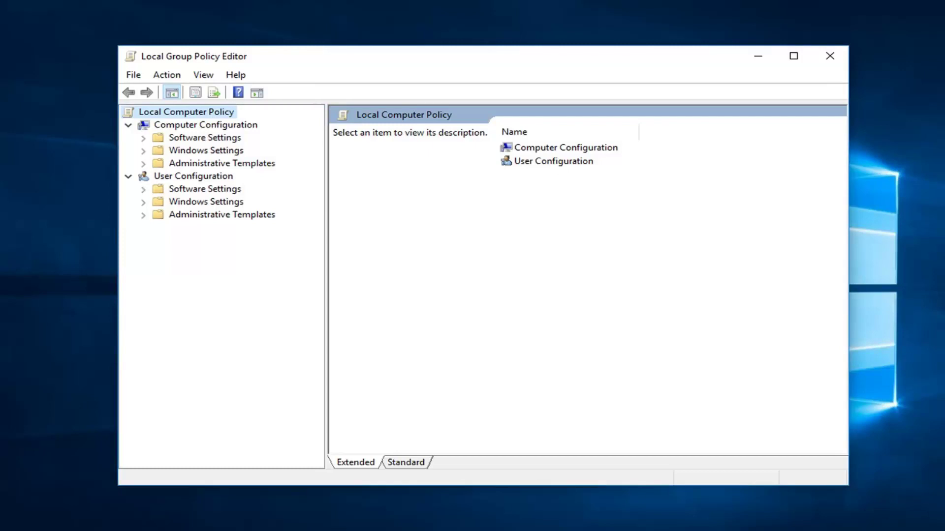
- Navigate to Computer Configuration > Administrative Templates > System > Logon
click(173, 127)
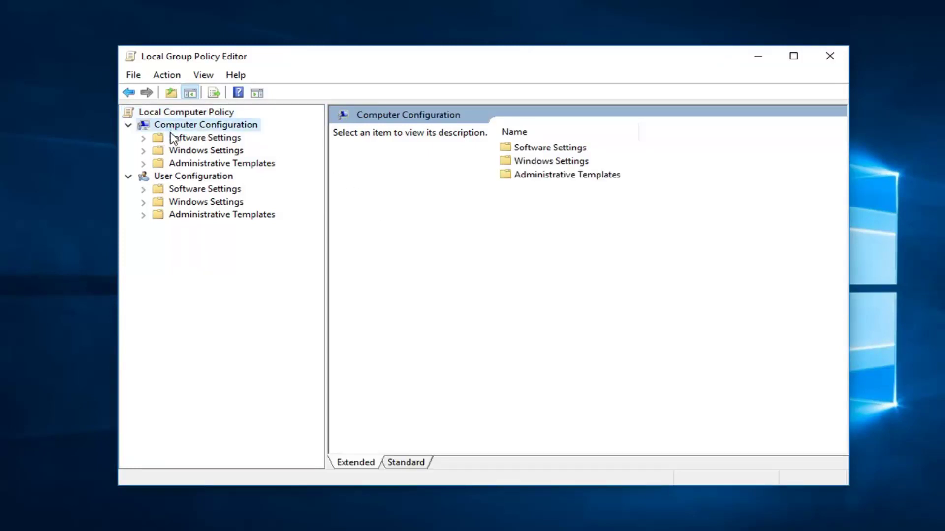
click(171, 165)
click(143, 164)
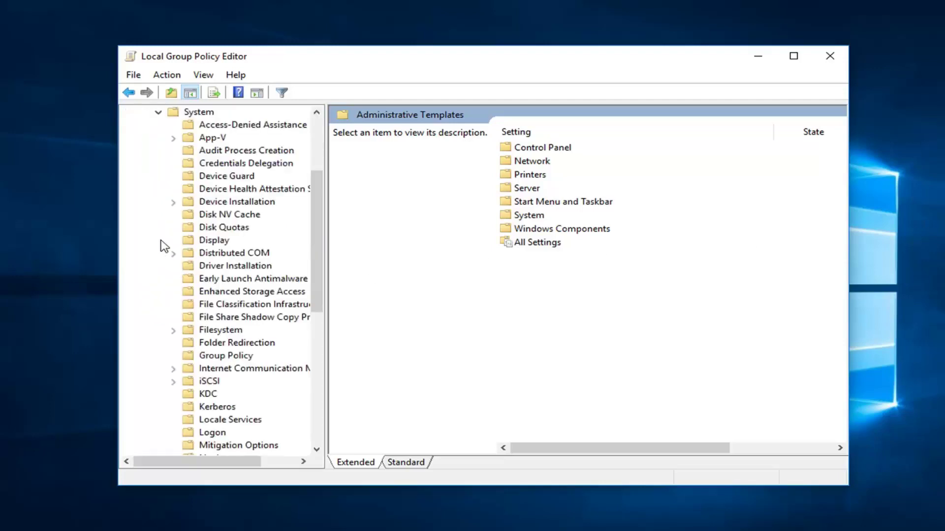
scroll(209, 344, down, 2)
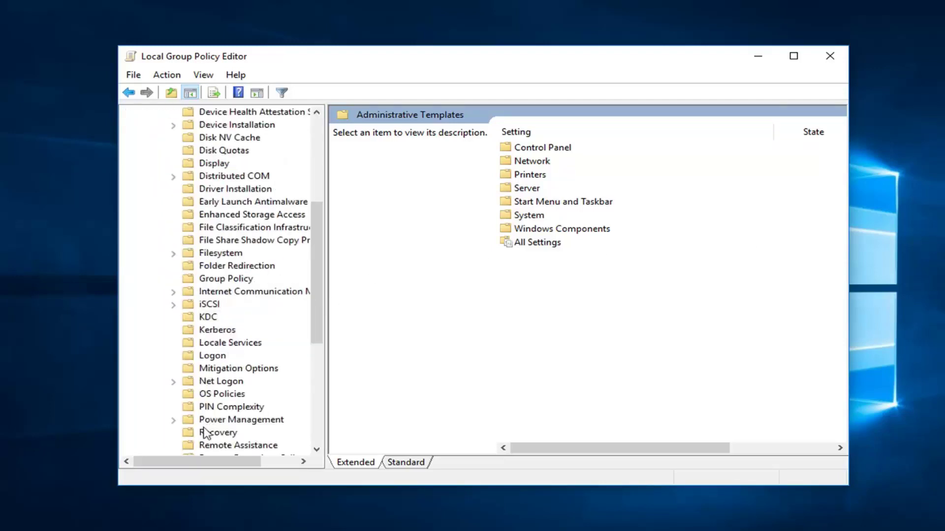
click(211, 361)
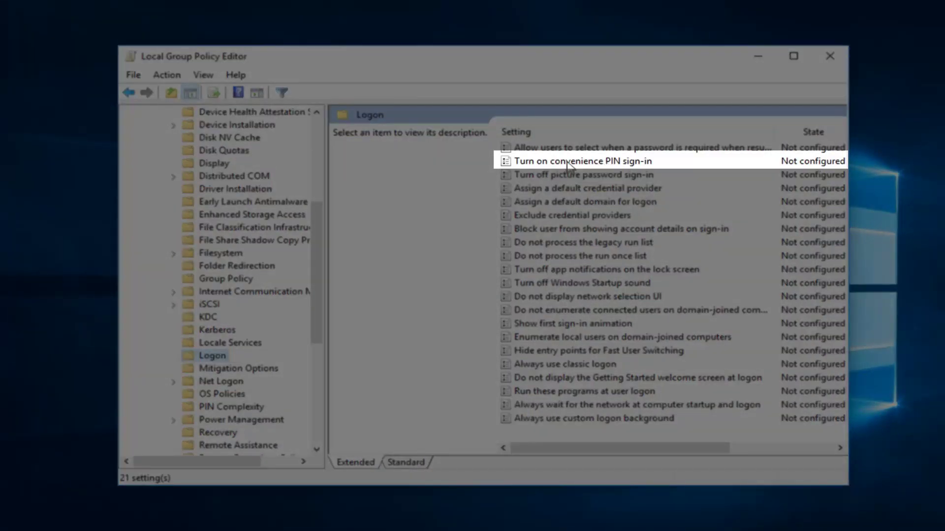
- Select 'Turn on convenience PIN sign-in' in the Logon settings list to open its settings
click(567, 164)
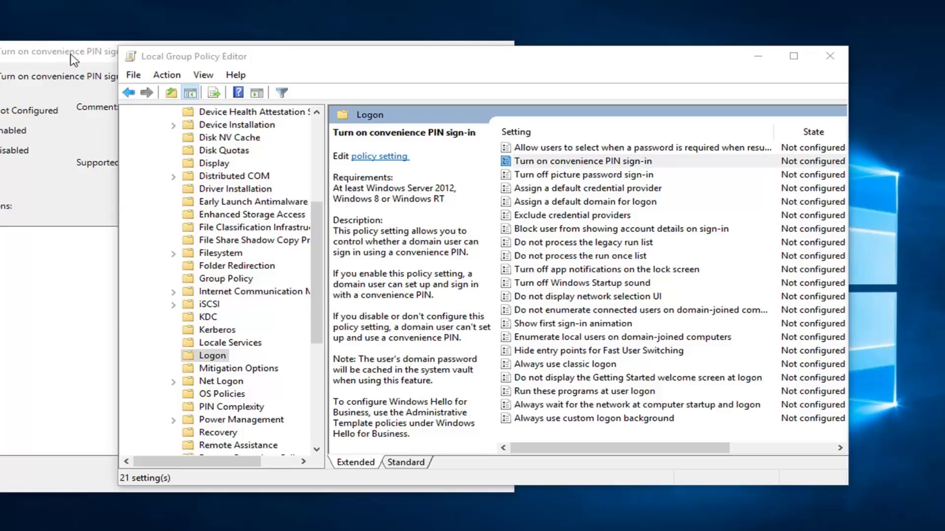
- Set 'Turn on convenience PIN sign-in' to Enabled and confirm with OK
drag(74, 59, 347, 54)
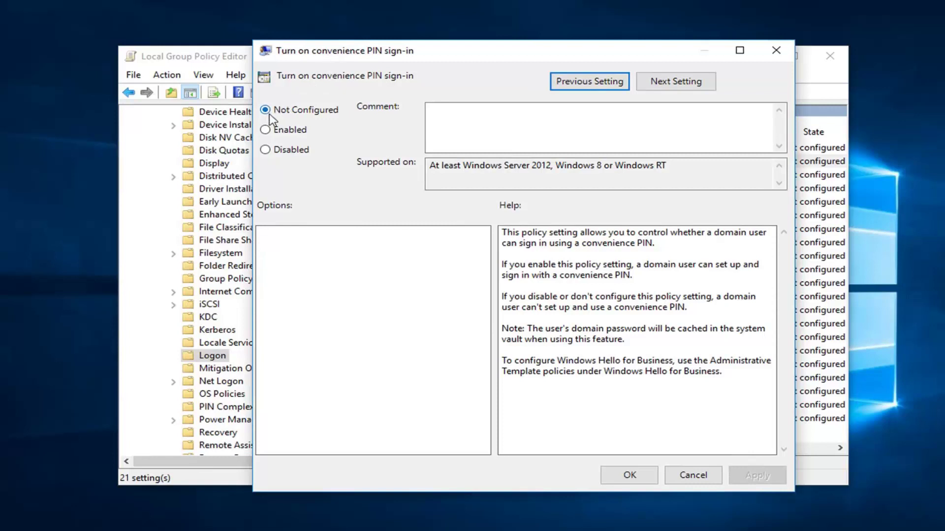
click(265, 131)
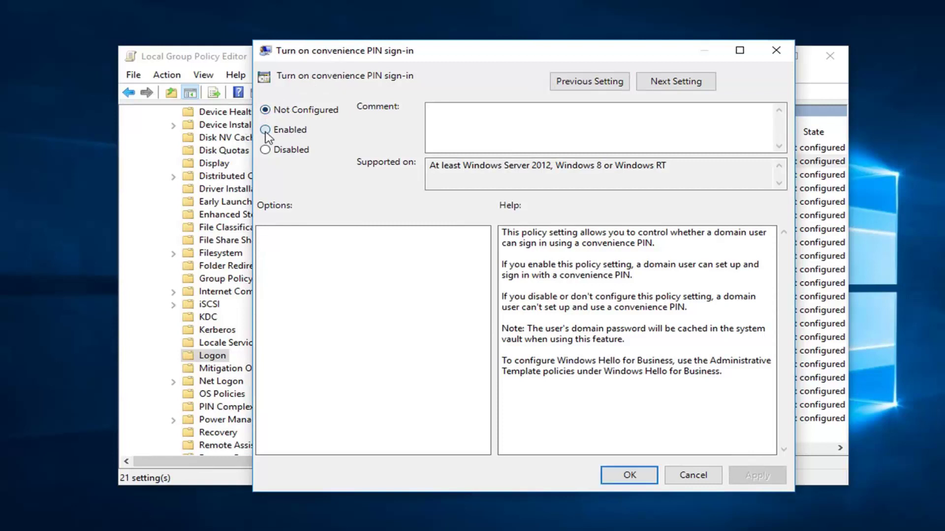
click(629, 477)
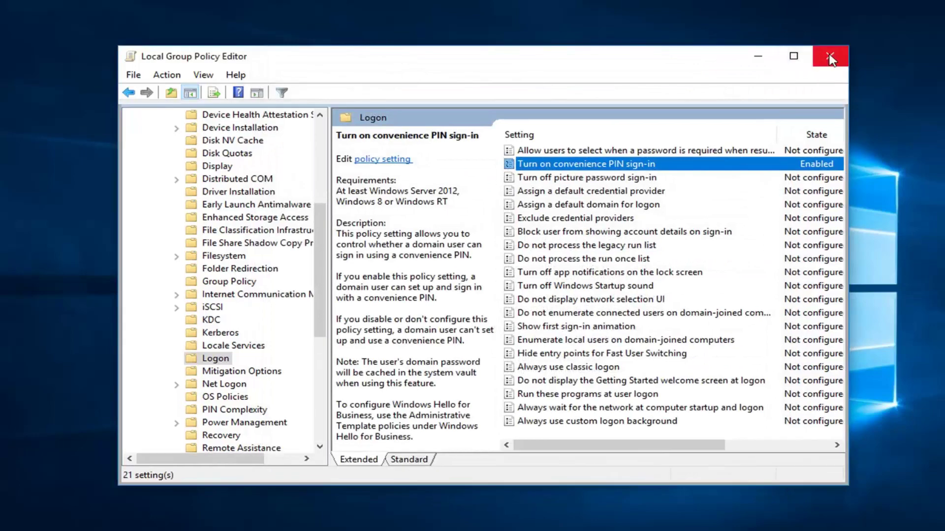